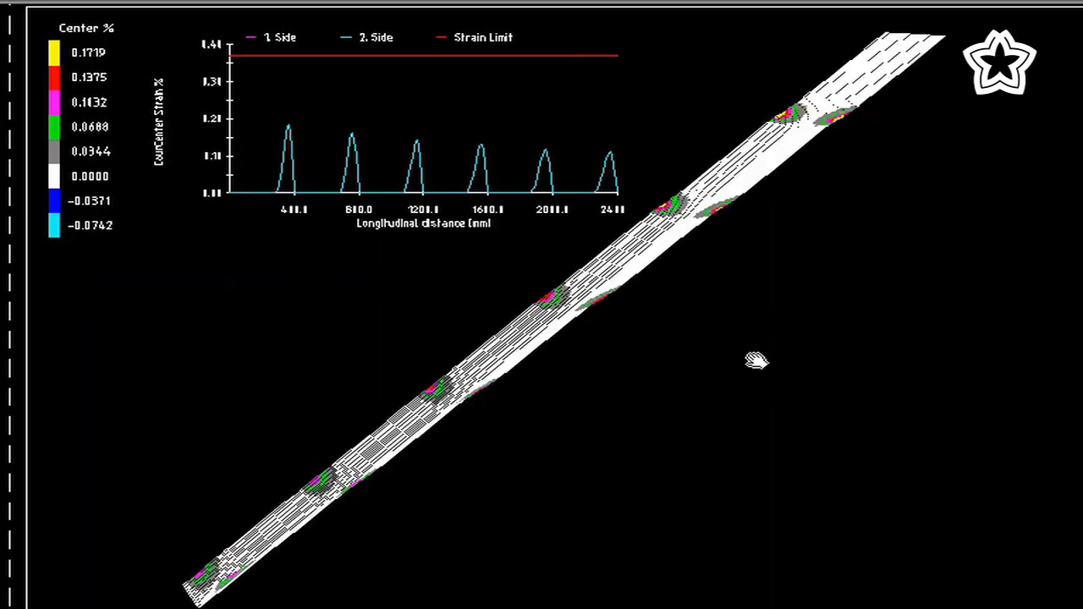
- Pan and zoom the 3D view of the strip's centre strain mesh
drag(755, 361, 808, 376)
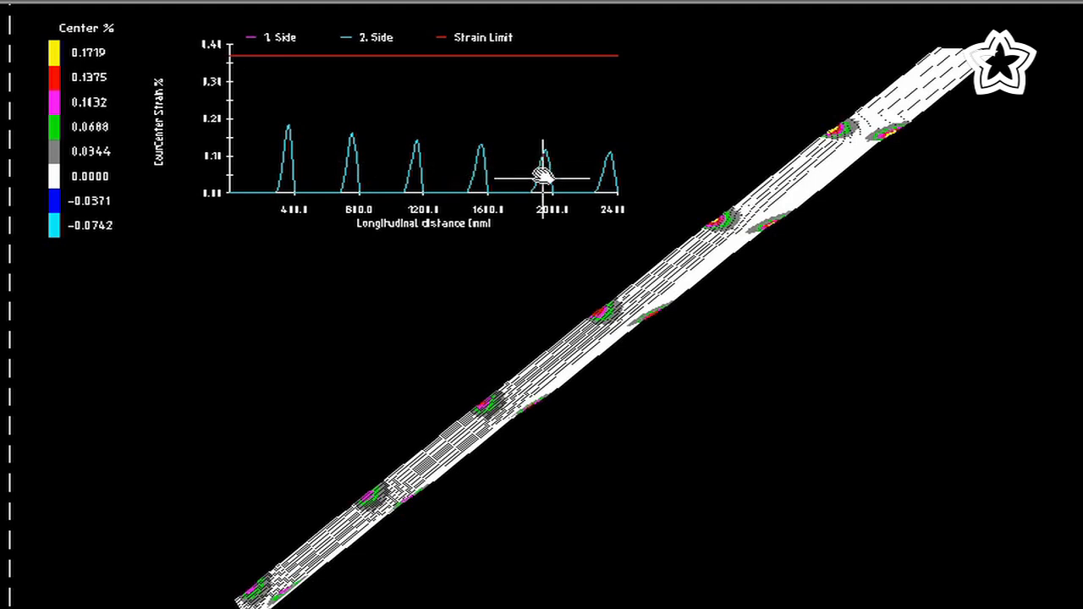
scroll(475, 405, up, 2)
scroll(475, 405, down, 3)
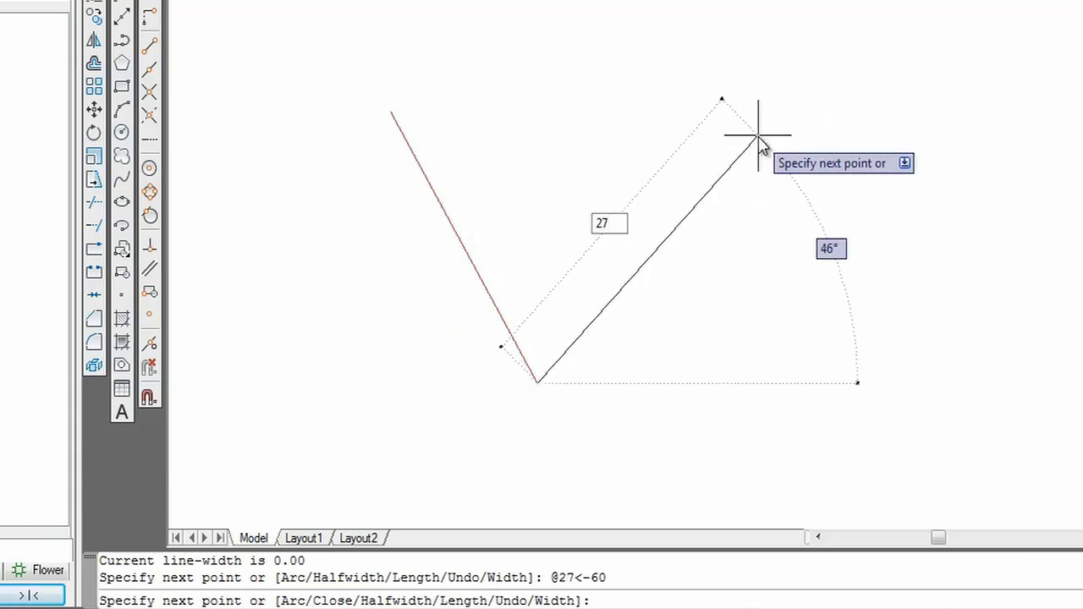
- Draw the V's second leg, 27 long at 60 degrees
key(Tab)
text(60)
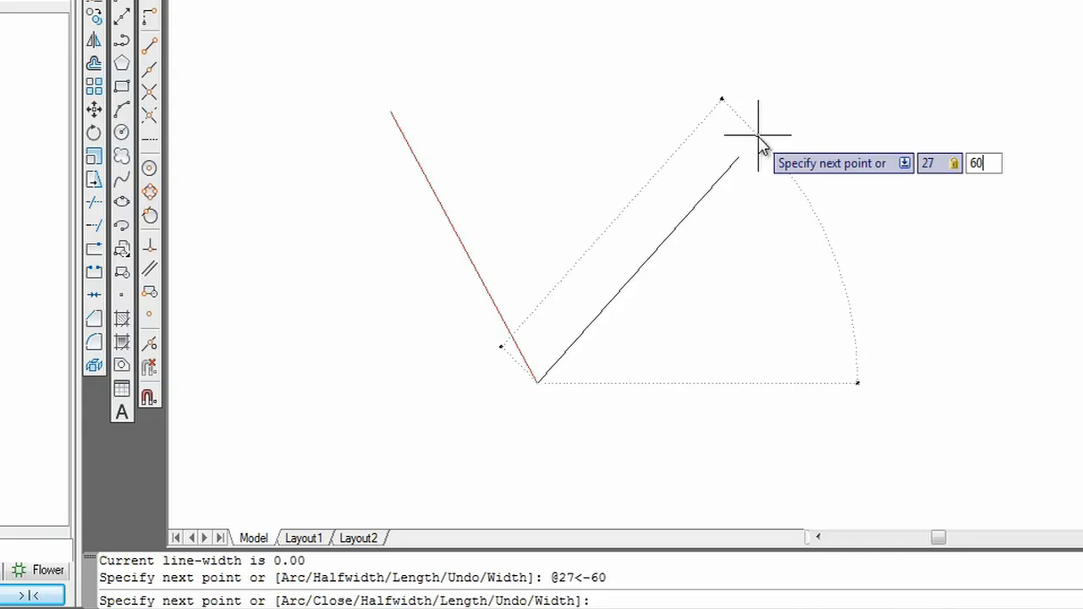
key(Return)
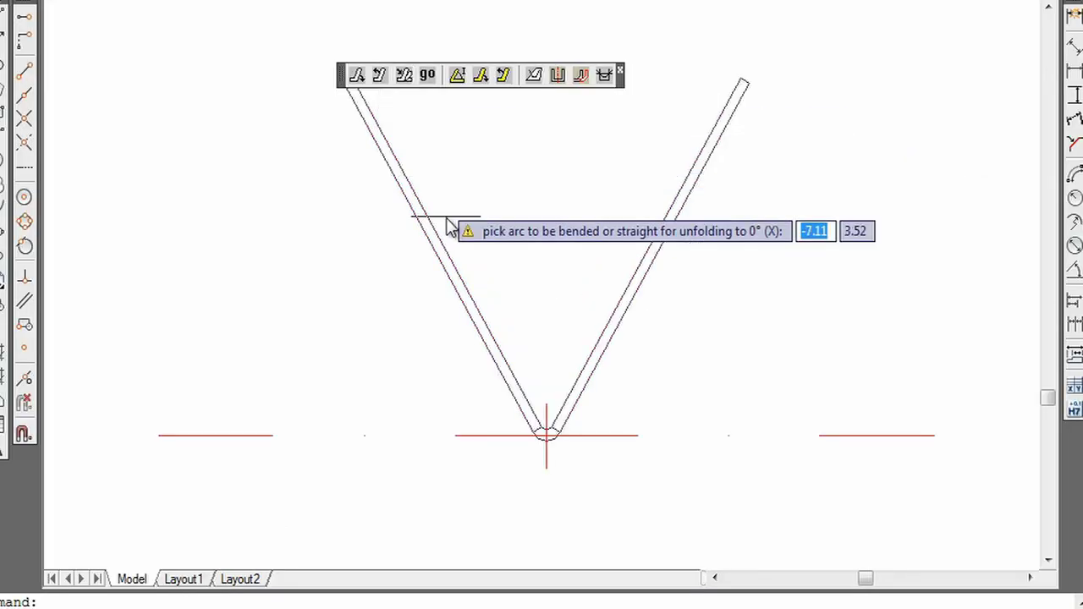
- Pick the bend arc at the bottom of the V for automatic flower design
click(546, 438)
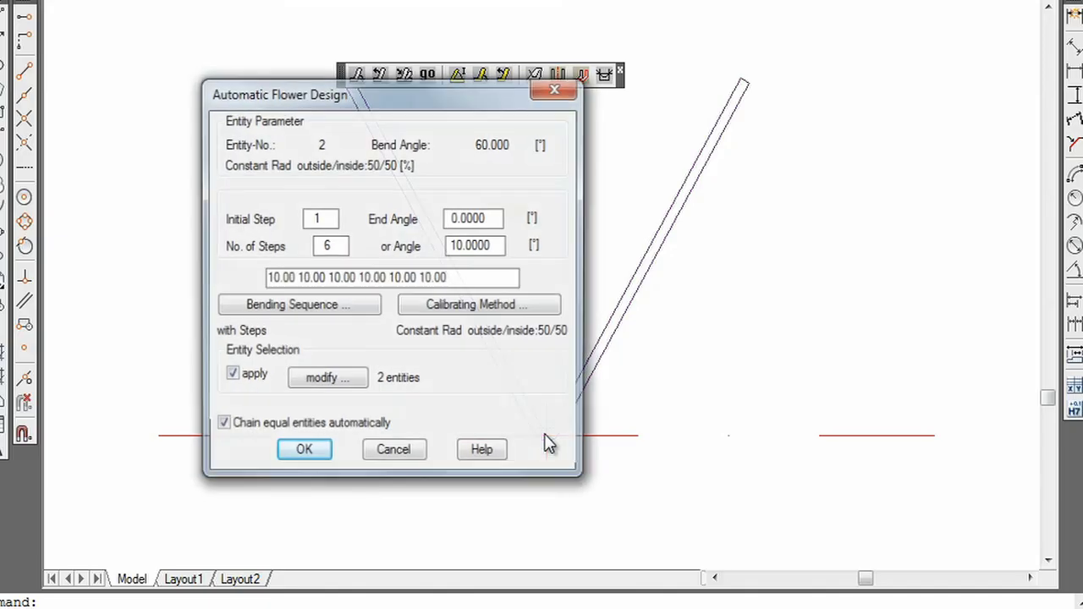